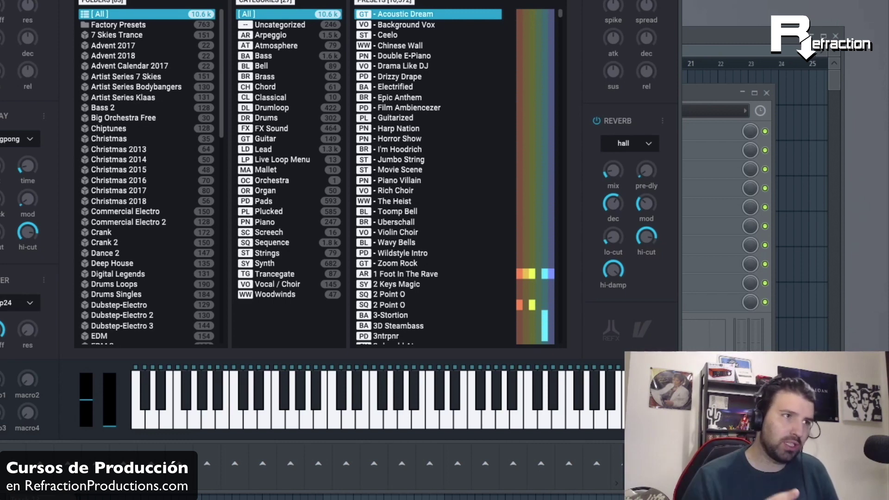
# Step: Audition the ROM Extension 2 Sequence presets Bells Of Reformation, Bigroom EDM 1 to 3, Degressive and Downfall noSC
pyautogui.scroll(-15, 129, 154)
pyautogui.click(132, 151)
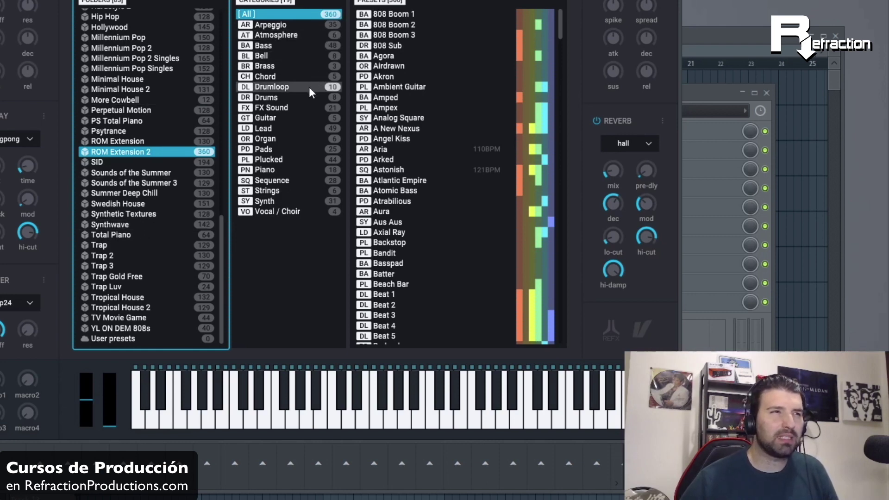
pyautogui.click(298, 180)
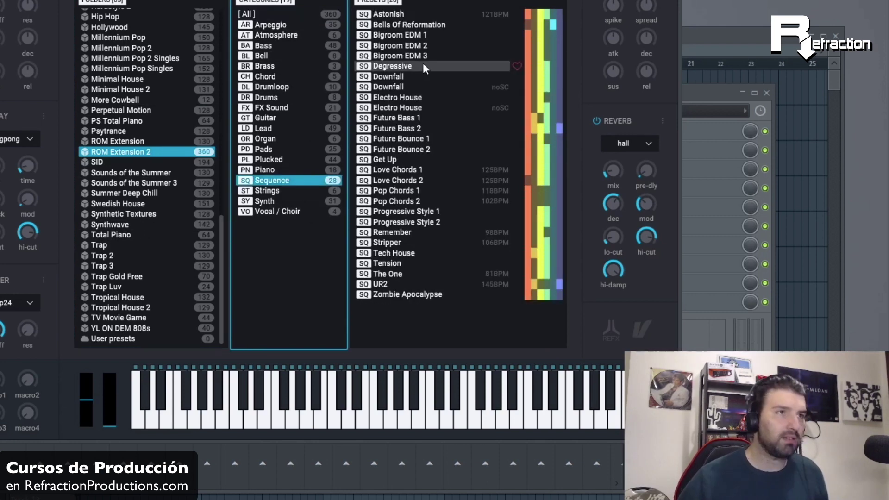
pyautogui.click(429, 27)
pyautogui.click(429, 37)
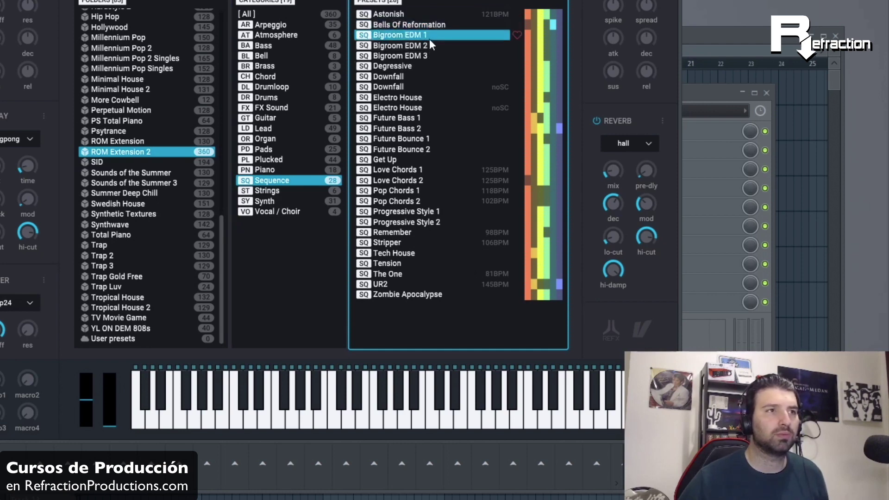
pyautogui.click(426, 47)
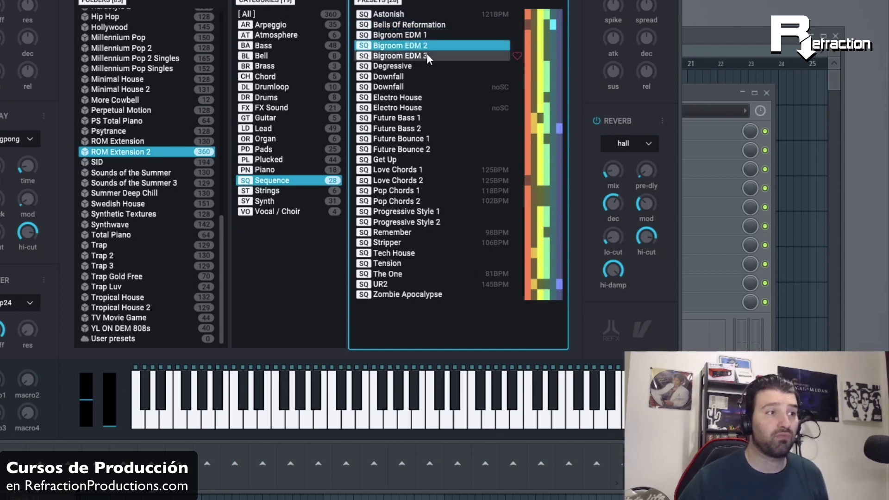
pyautogui.click(427, 57)
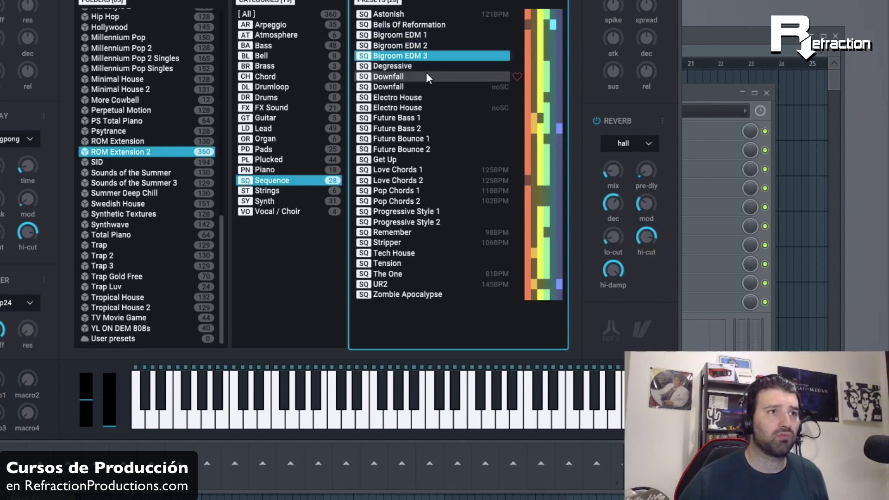
pyautogui.click(421, 68)
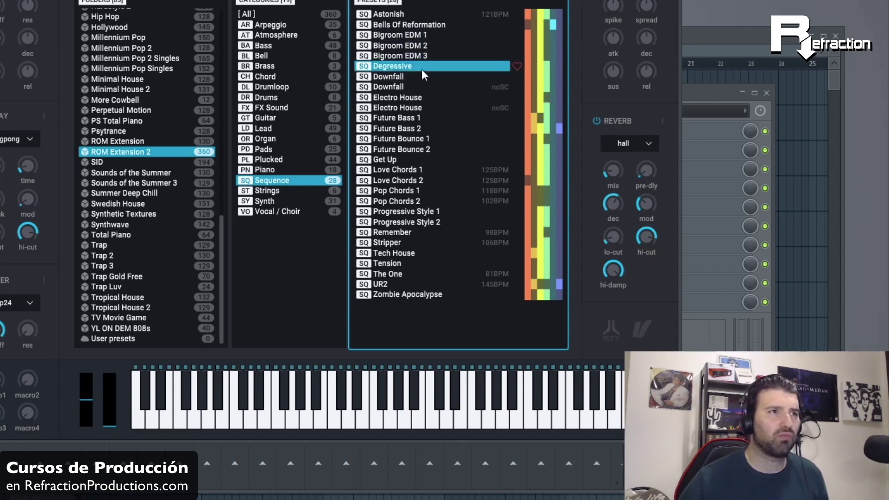
pyautogui.click(425, 86)
# Step: Audition the sequences Future Bass 1 and 2, Future Bounce 1 and 2, Get Up, Love Chords 1 and Progressive Style 2
pyautogui.click(421, 123)
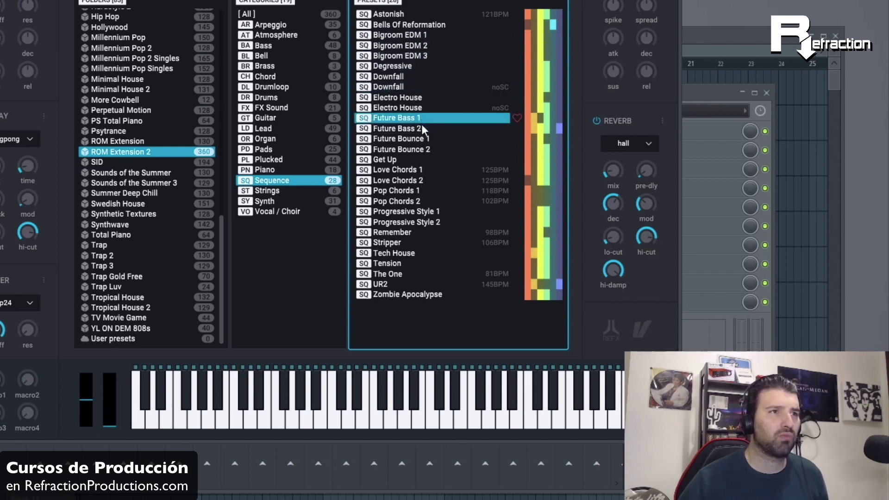
pyautogui.click(424, 130)
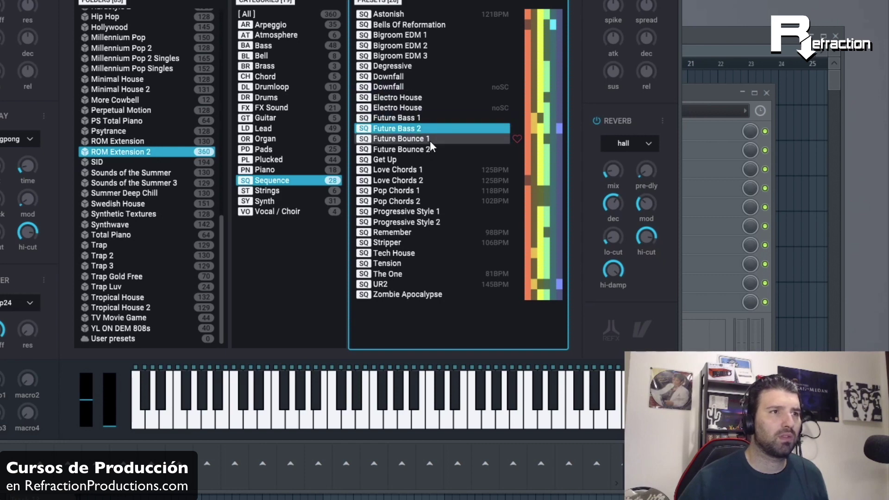
pyautogui.click(430, 140)
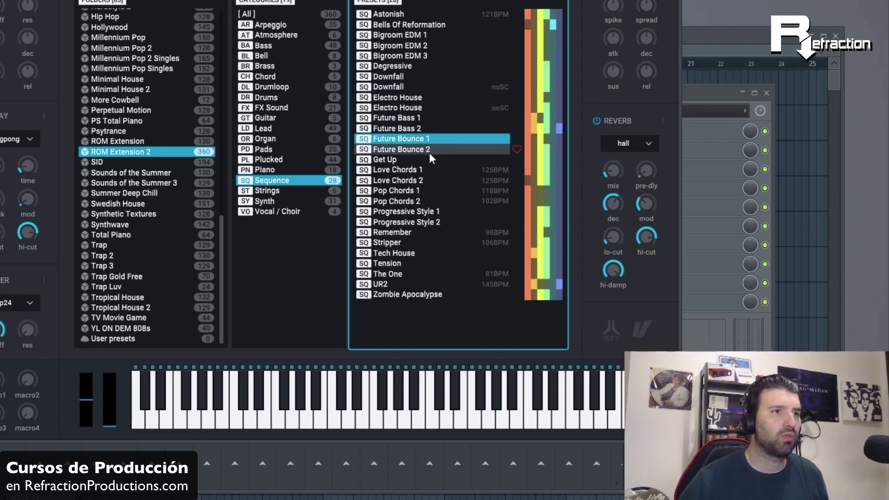
pyautogui.click(430, 153)
pyautogui.click(426, 162)
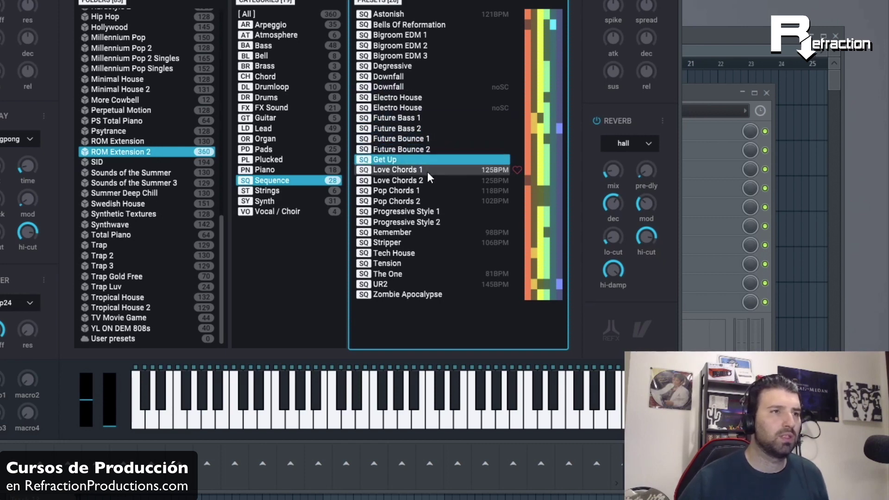
pyautogui.click(427, 172)
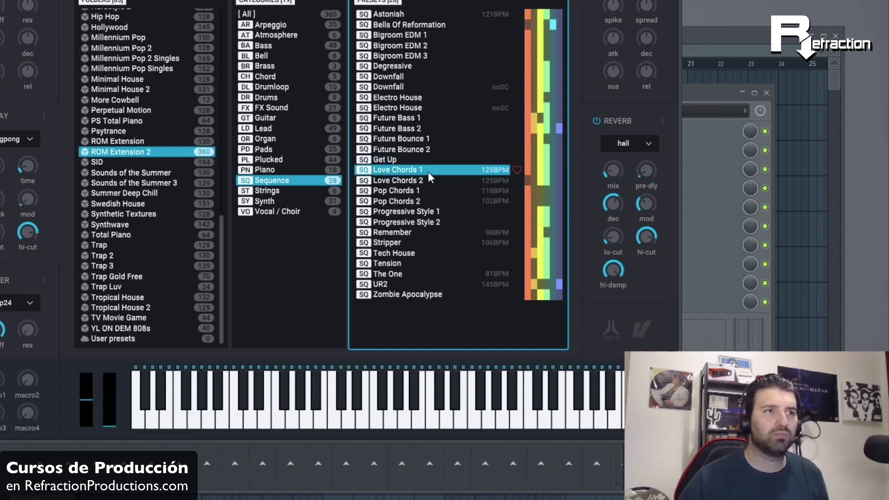
pyautogui.click(415, 222)
# Step: Audition the Strings presets Spiccato, Hanzo and Behold in the ROM Extension 2 folder
pyautogui.click(283, 194)
pyautogui.click(395, 46)
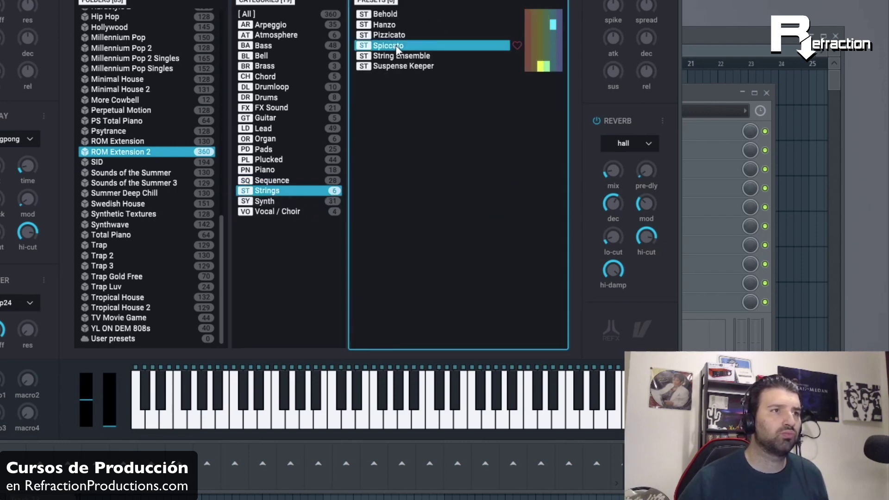
pyautogui.click(402, 24)
pyautogui.click(402, 13)
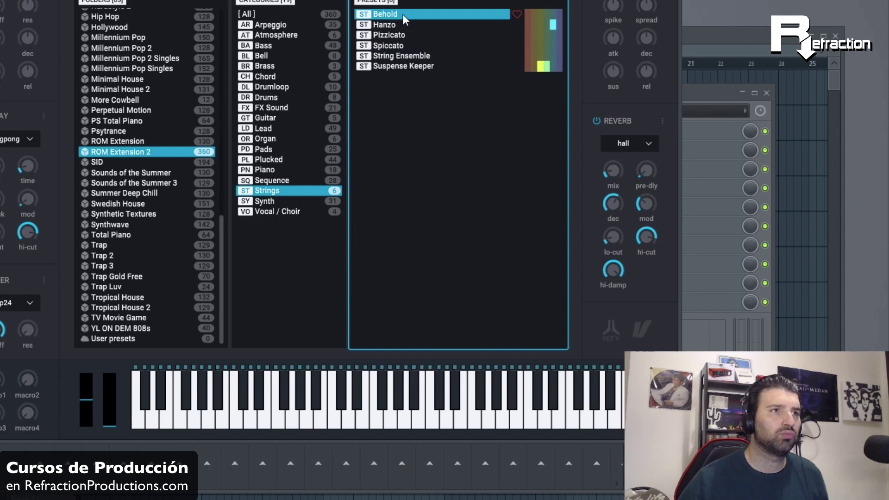
# Step: Audition several Bass presets of ROM Extension 2, ranging from Atlantic Empire to Genetics
pyautogui.click(296, 43)
pyautogui.click(412, 66)
pyautogui.click(414, 118)
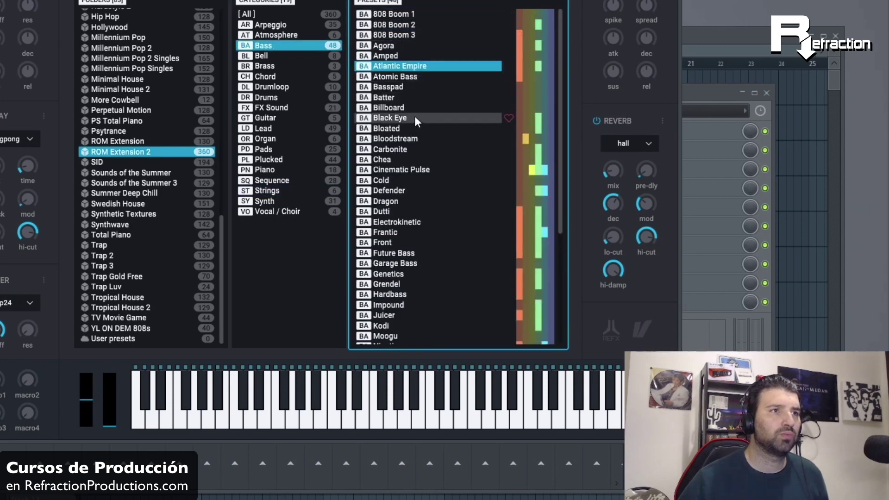
pyautogui.click(421, 160)
pyautogui.click(419, 190)
pyautogui.click(393, 211)
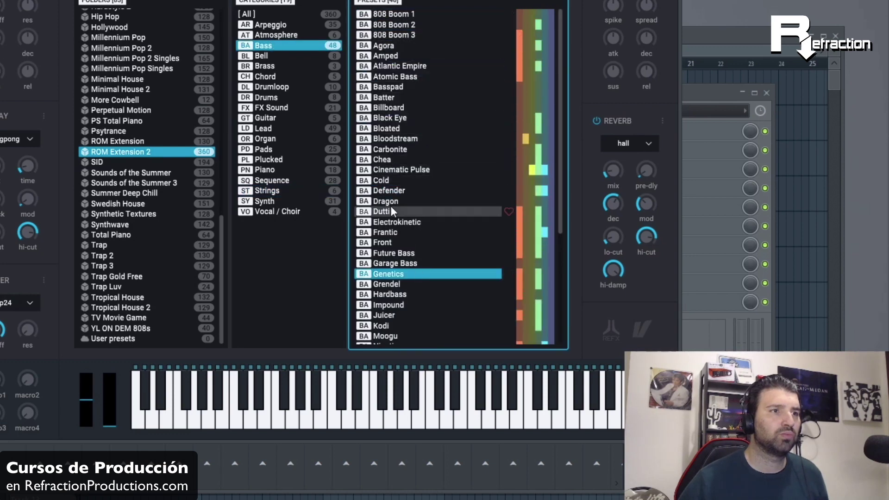
# Step: Audition the ROM Extension 2 Arpeggio presets Big EDM Lead 2, Golden Age, Moldavia and Signs
pyautogui.click(267, 24)
pyautogui.click(419, 56)
pyautogui.click(425, 180)
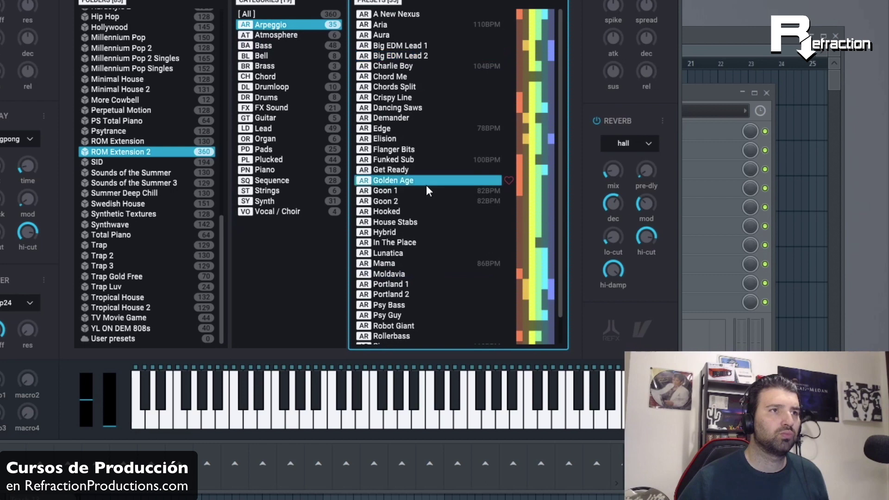
pyautogui.click(425, 273)
pyautogui.scroll(-2, 446, 195)
pyautogui.click(415, 318)
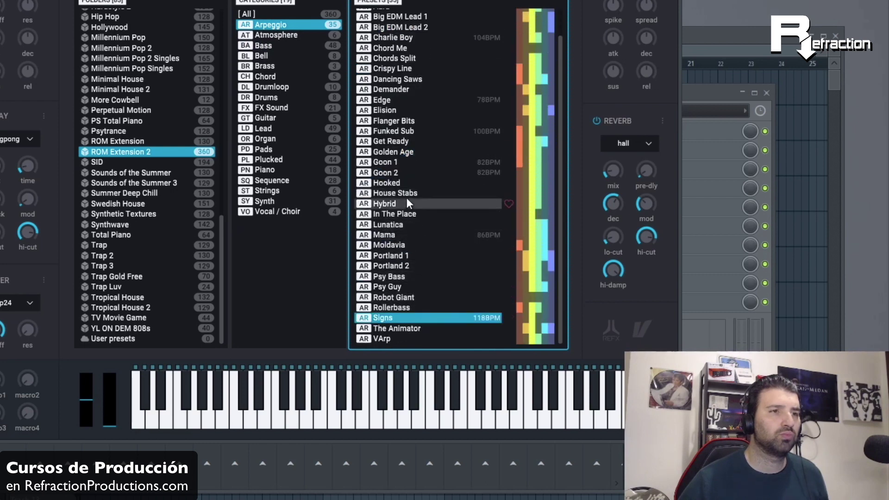
pyautogui.scroll(1, 404, 195)
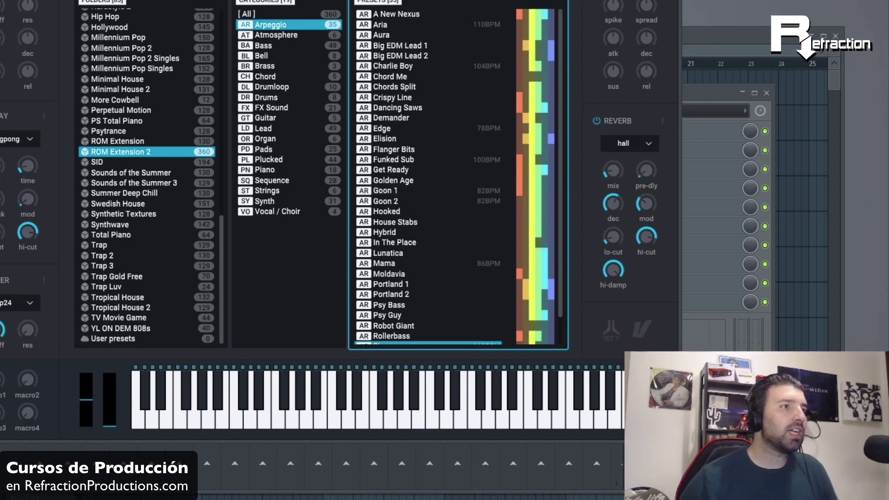
# Step: Audition the Summer Deep Chill Sequence presets Beaufort, Cannon Beach, Deep Depths, Lagom, Summer Chords and Star Horizon
pyautogui.click(153, 193)
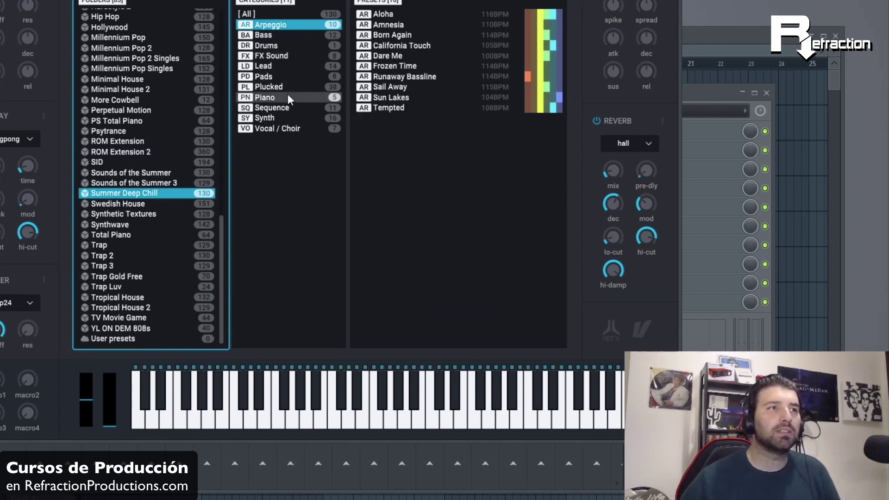
pyautogui.click(290, 108)
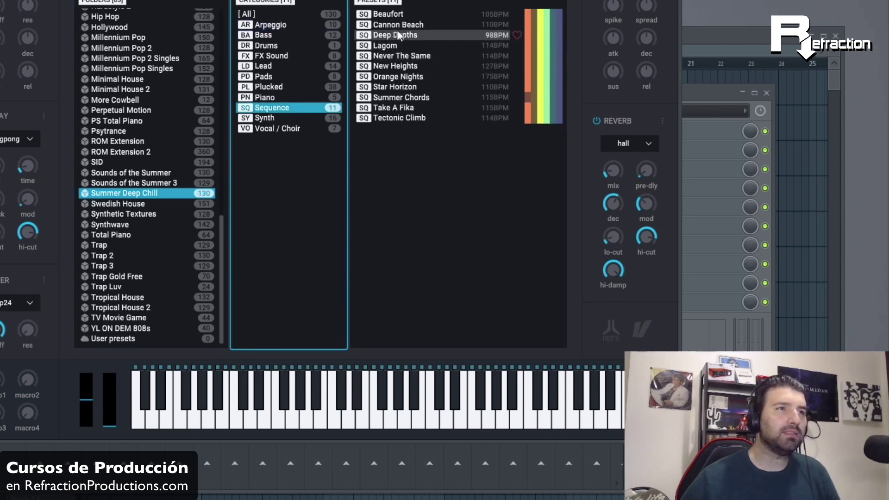
pyautogui.click(405, 16)
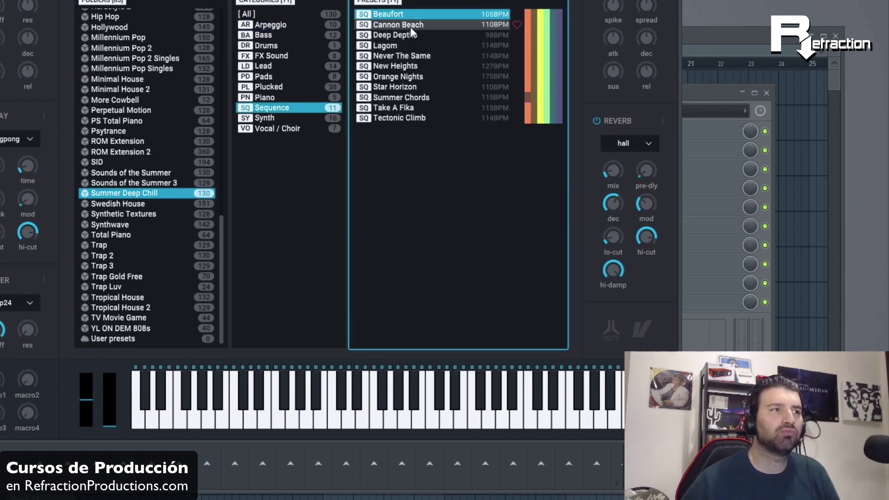
pyautogui.click(410, 26)
pyautogui.click(405, 35)
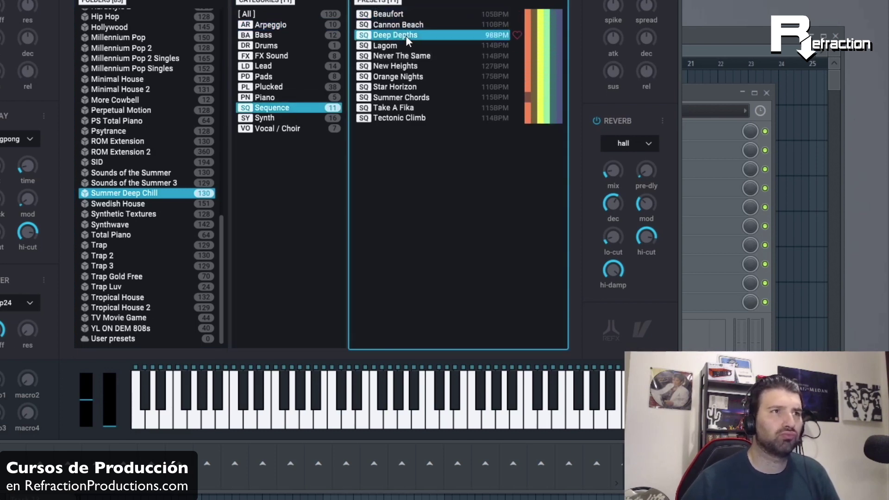
pyautogui.click(402, 47)
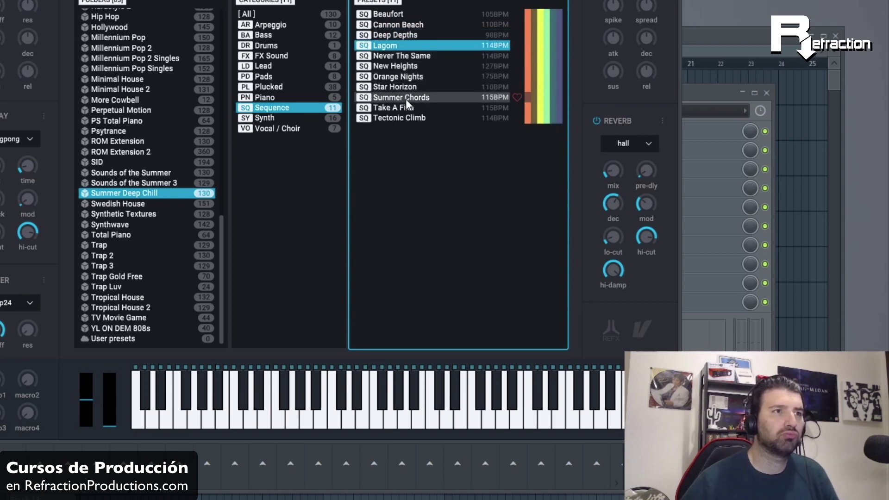
pyautogui.click(406, 99)
pyautogui.click(413, 86)
# Step: Audition the Summer Deep Chill Piano presets Modern Chill, Lofi Keys, Light Enhancer and Rhode Island
pyautogui.click(280, 96)
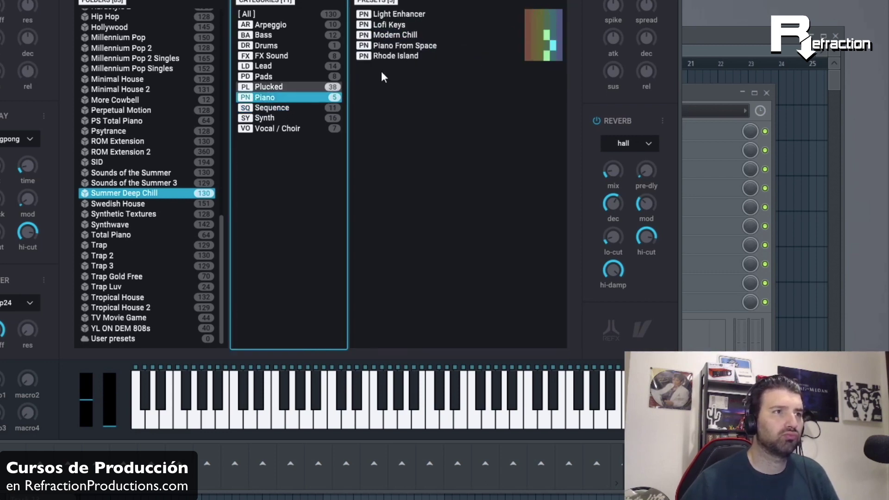
pyautogui.click(408, 35)
pyautogui.click(419, 24)
pyautogui.click(421, 15)
pyautogui.click(424, 55)
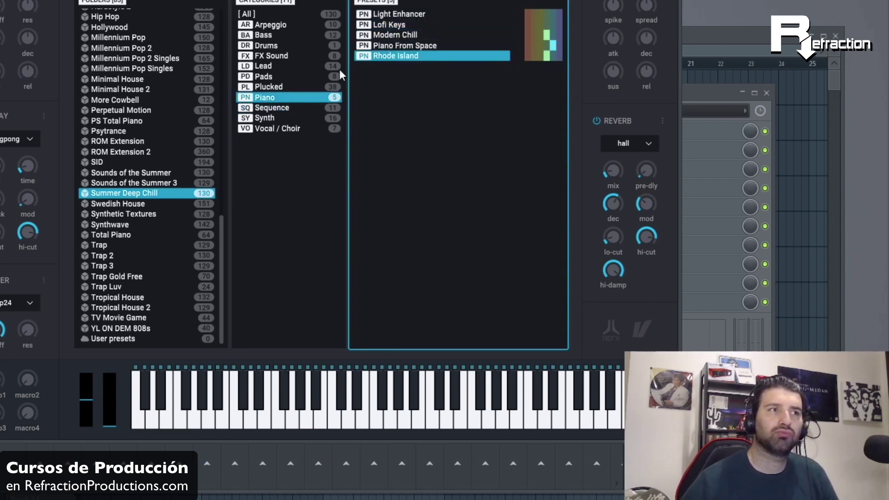
# Step: Audition the Summer Deep Chill Lead presets Brother, Pop Chords, Wide Awake and Axx Alone
pyautogui.click(310, 66)
pyautogui.click(394, 46)
pyautogui.click(394, 108)
pyautogui.click(394, 149)
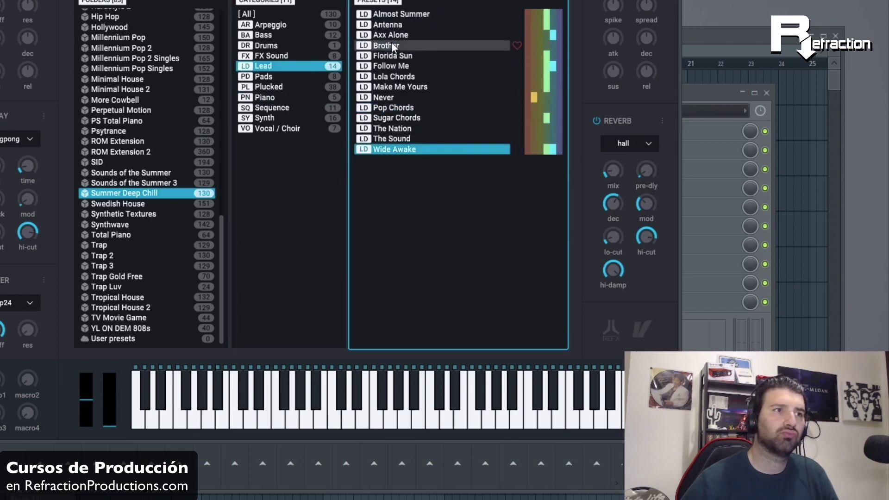
pyautogui.click(390, 34)
# Step: Audition the Summer Deep Chill Synth presets Scratched Animal, Young, Disco Diablo and Burning
pyautogui.click(285, 118)
pyautogui.click(418, 129)
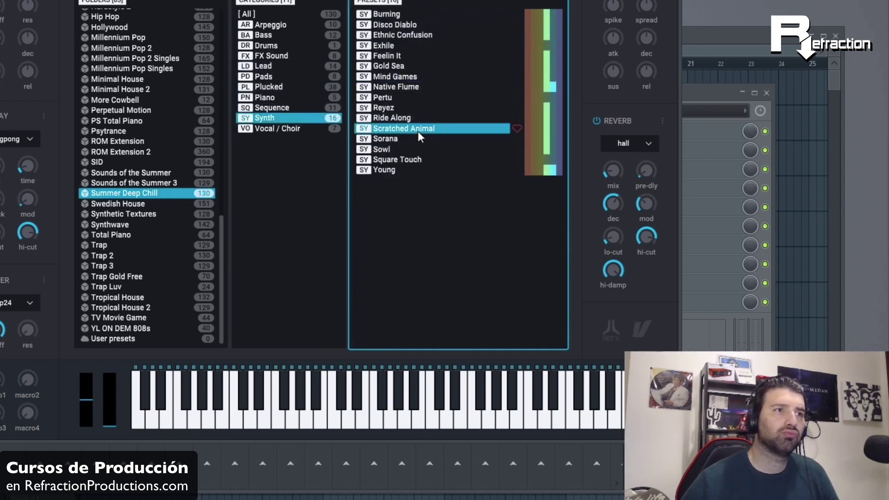
pyautogui.click(416, 169)
pyautogui.click(412, 22)
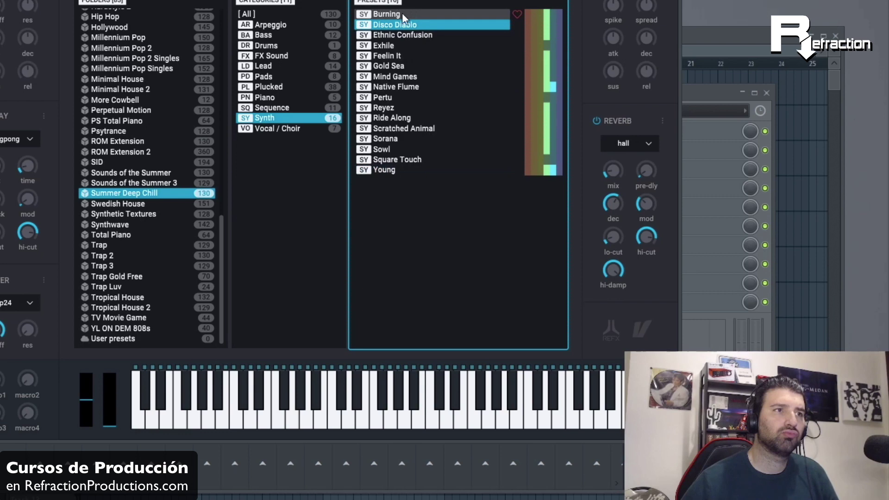
pyautogui.click(402, 15)
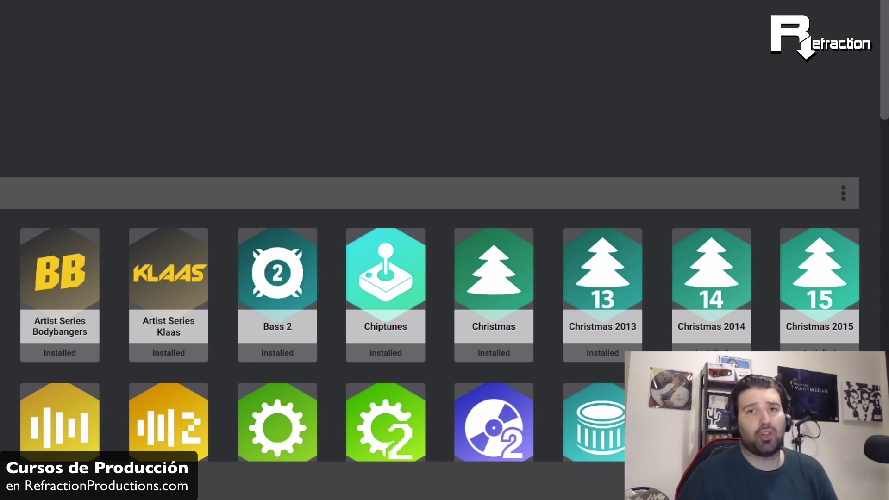
# Step: Look through the whole overview of installed expansions and return to its beginning
pyautogui.scroll(-20, 56, 101)
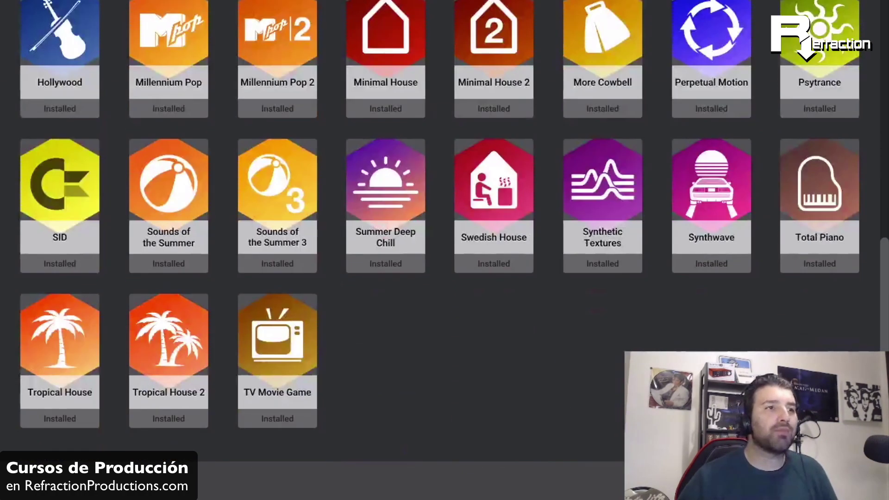
pyautogui.scroll(20, 56, 101)
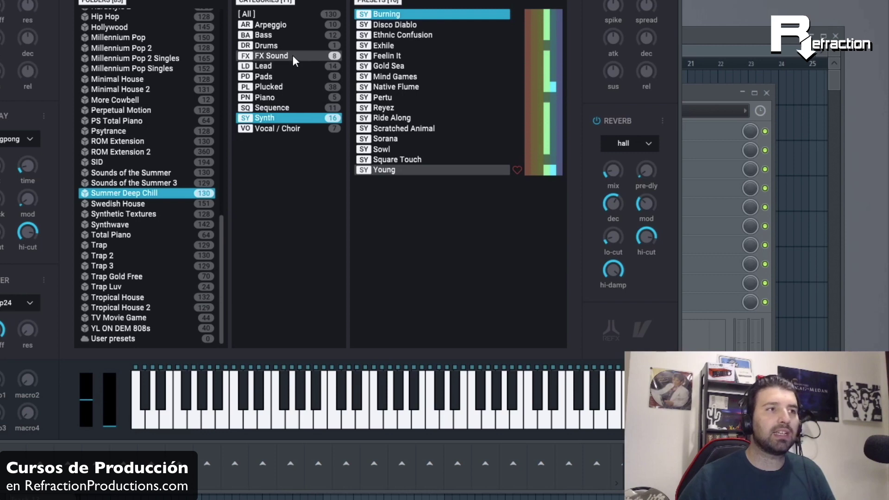
# Step: Audition the Summer Deep Chill Plucked presets Calypso, Faith, Levitate, Moonlight, Renegades and Elani
pyautogui.click(291, 87)
pyautogui.click(384, 45)
pyautogui.click(394, 150)
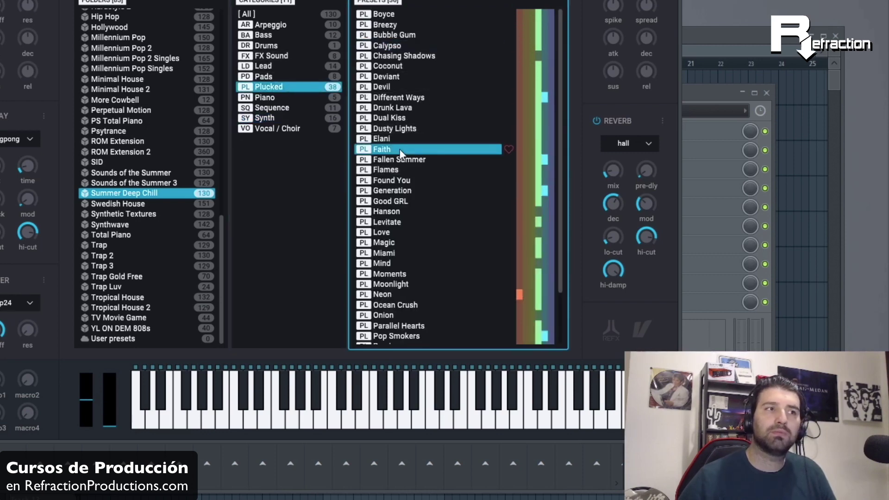
pyautogui.click(405, 222)
pyautogui.scroll(-2, 406, 226)
pyautogui.click(418, 224)
pyautogui.click(412, 298)
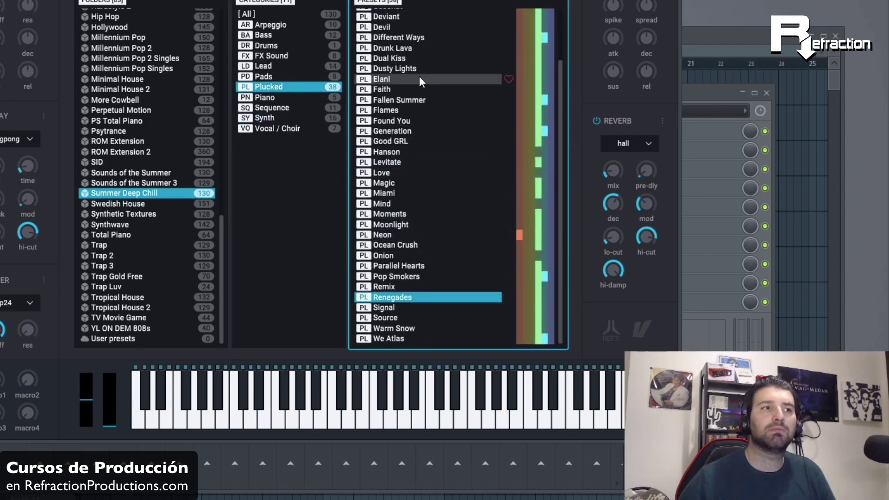
pyautogui.click(419, 79)
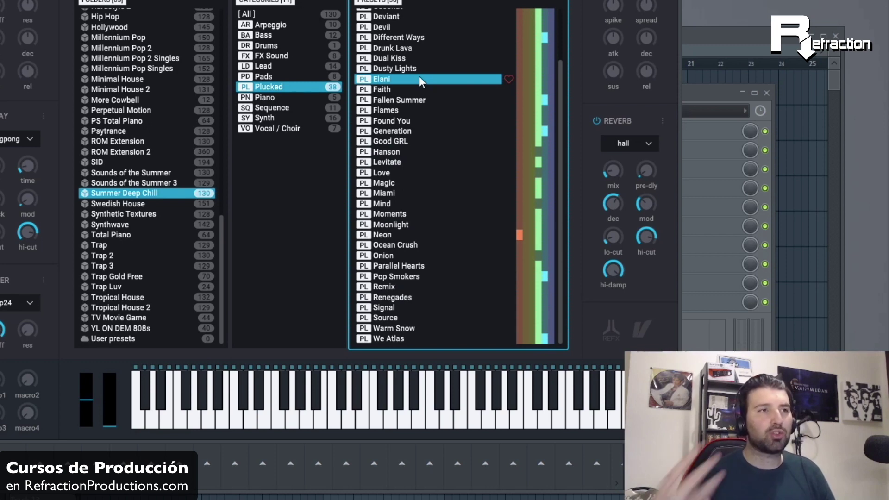
# Step: Show the Sequence presets of the Summer Deep Chill folder again
pyautogui.click(285, 107)
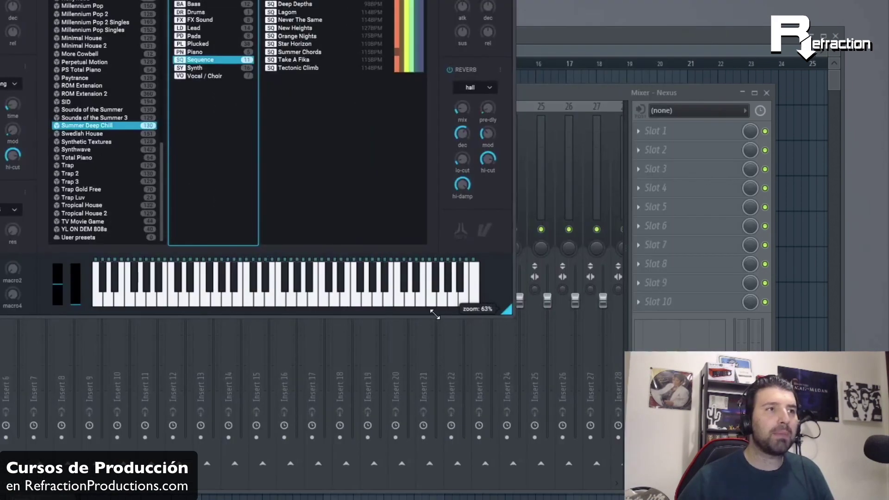
# Step: Shrink the Nexus interface until it is tiny and enlarge it again so the preset lists are readable
pyautogui.moveTo(437, 314); pyautogui.dragTo(175, 62)
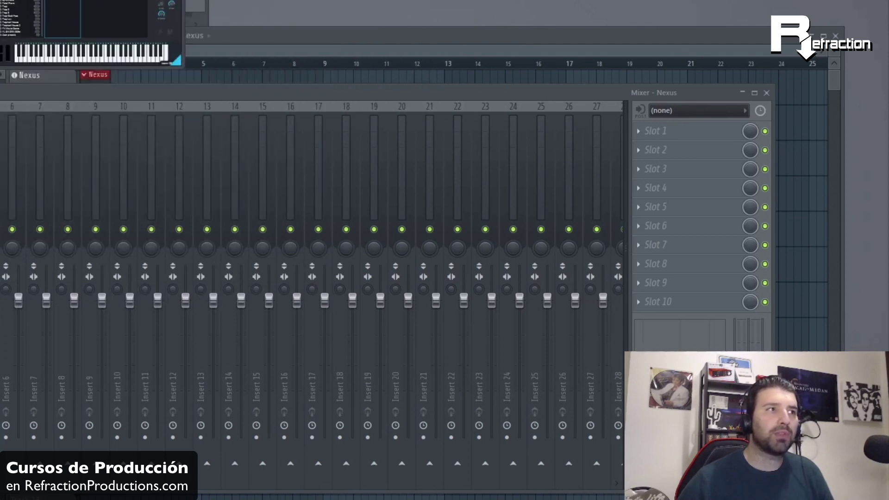
pyautogui.moveTo(92, 5); pyautogui.dragTo(16, 2)
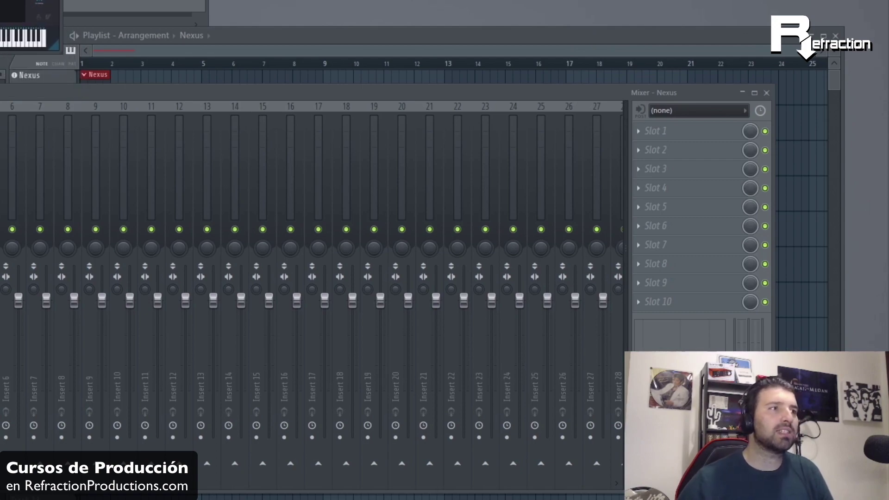
pyautogui.moveTo(60, 50); pyautogui.dragTo(604, 399)
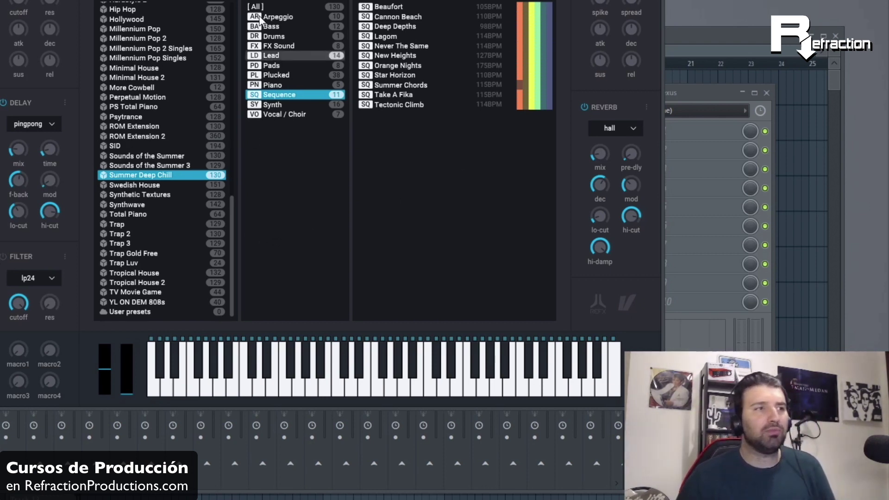
# Step: Play a note and look through the Lead, Piano and Synth presets of the Summer Deep Chill expansion
pyautogui.click(328, 371)
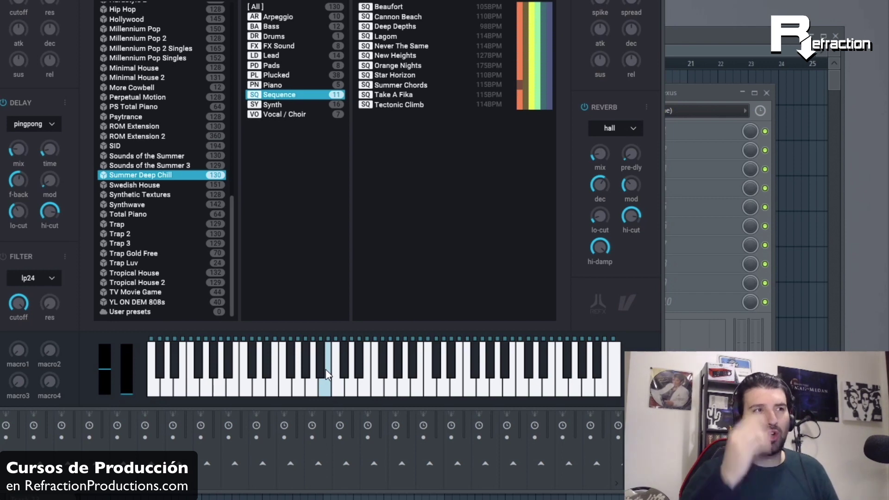
pyautogui.click(279, 7)
pyautogui.scroll(-5, 416, 139)
pyautogui.click(272, 55)
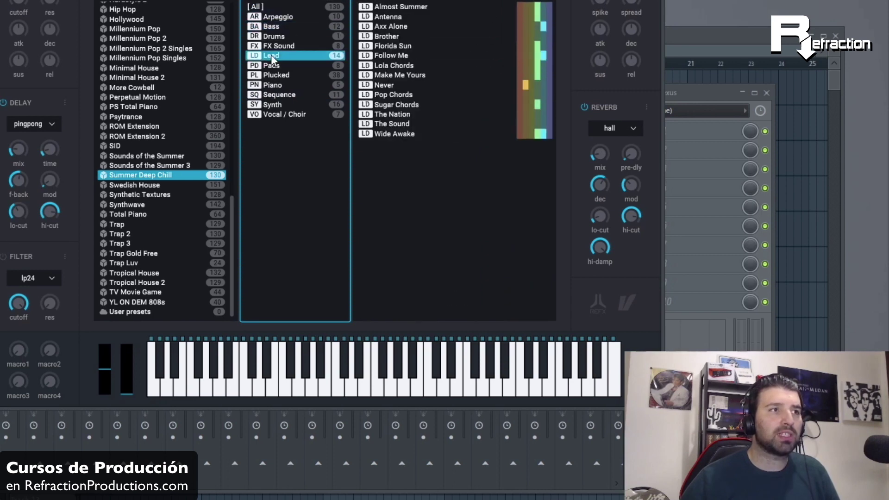
pyautogui.click(273, 85)
pyautogui.click(272, 105)
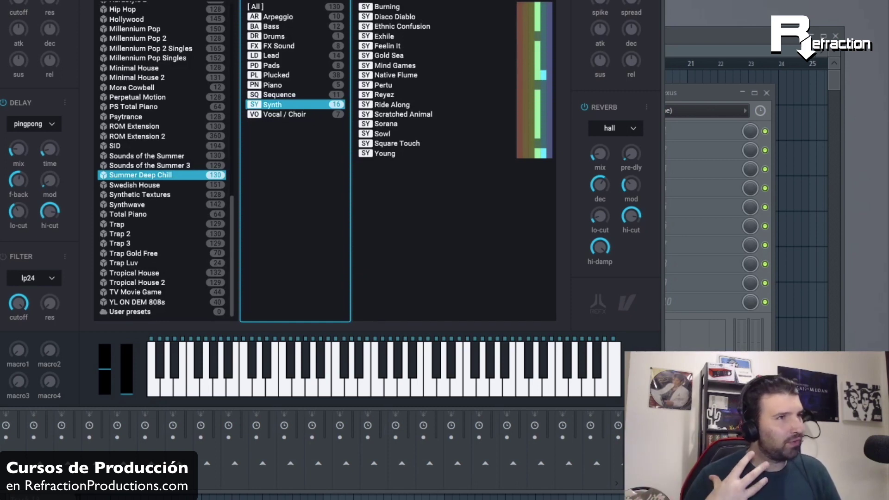
# Step: Load the Sequence preset Beaufort from Summer Deep Chill and show its layer overview
pyautogui.click(293, 94)
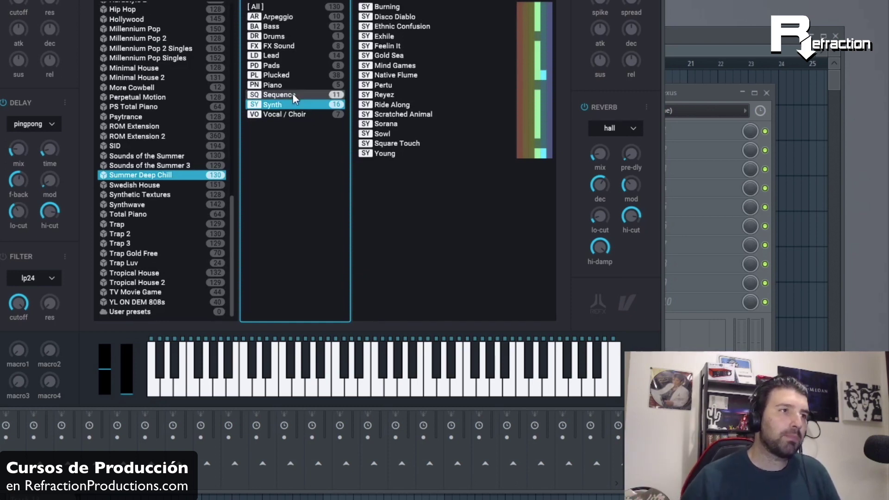
pyautogui.click(417, 8)
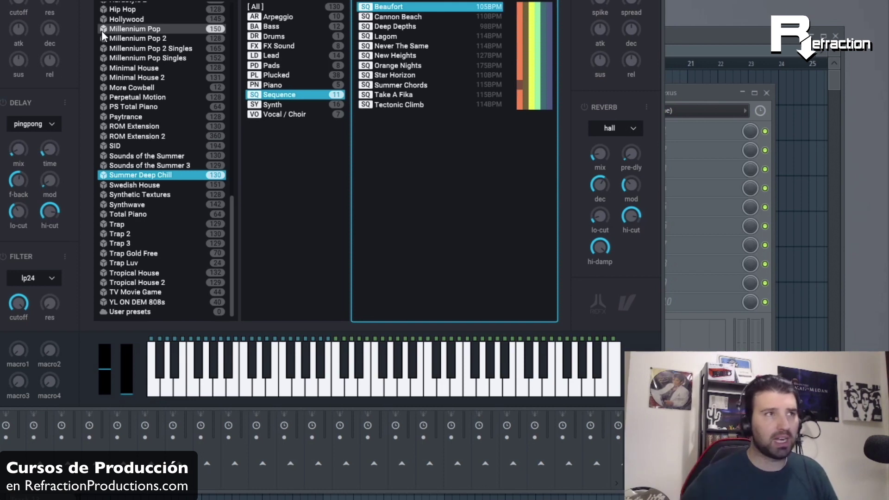
pyautogui.click(82, 10)
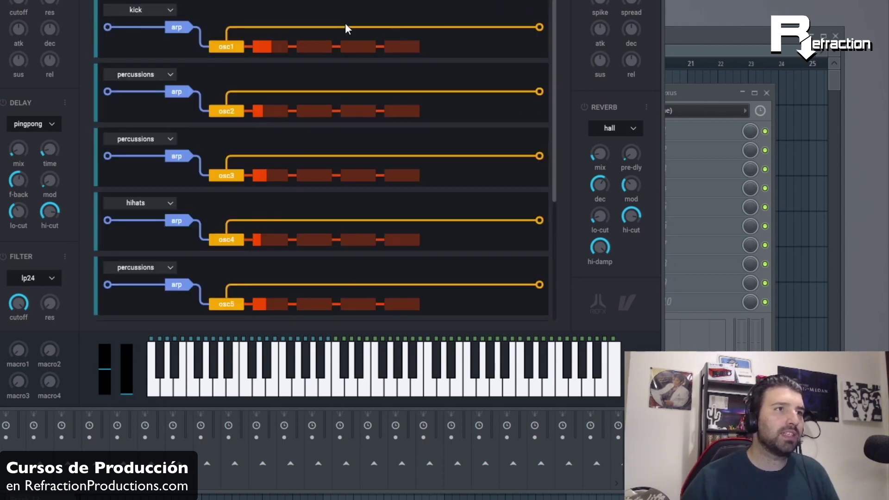
# Step: Examine all layers that make up the Beaufort preset, from the kick and percussions to the bass and lead
pyautogui.scroll(-3, 398, 71)
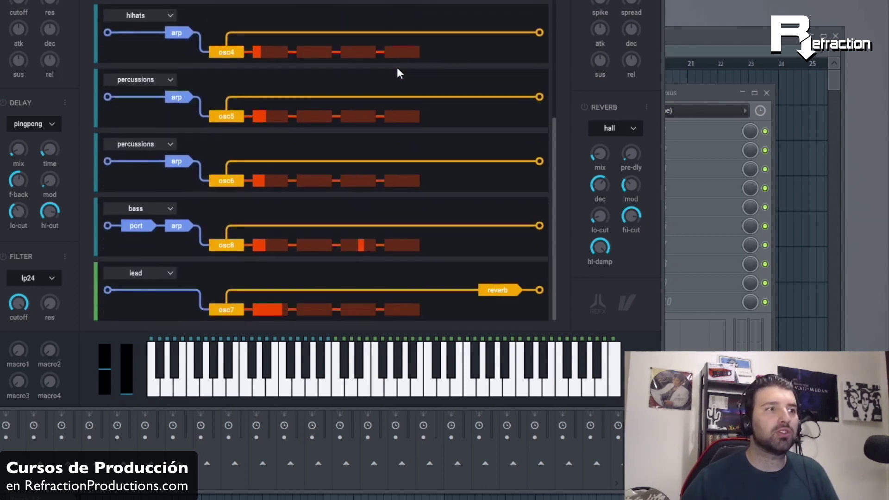
pyautogui.scroll(3, 247, 149)
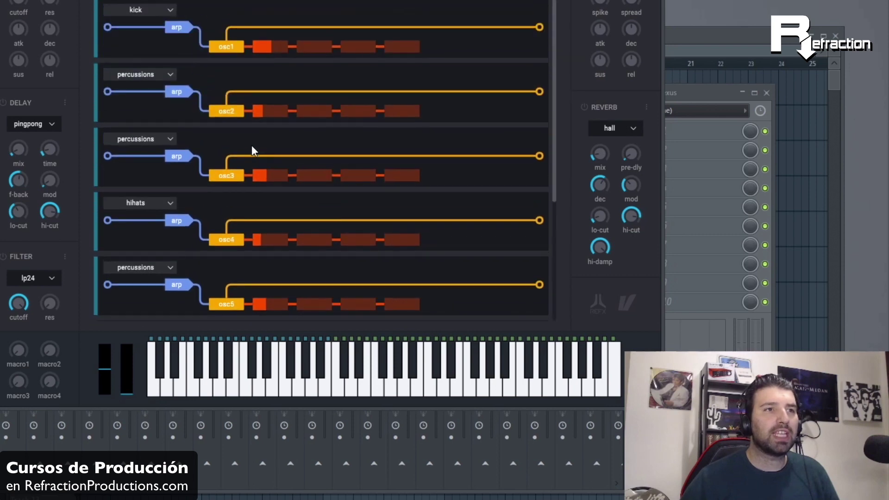
pyautogui.scroll(-2, 253, 145)
pyautogui.scroll(-1, 255, 143)
pyautogui.scroll(3, 255, 143)
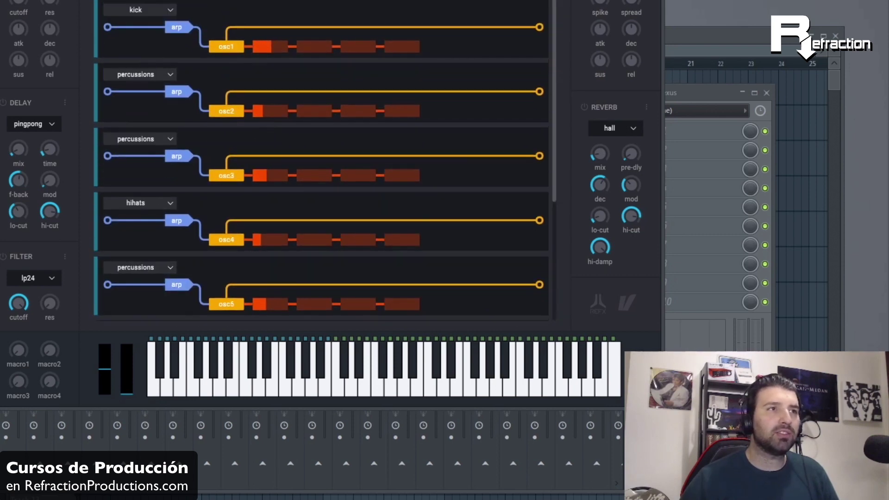
pyautogui.scroll(-1, 321, 160)
pyautogui.scroll(1, 322, 160)
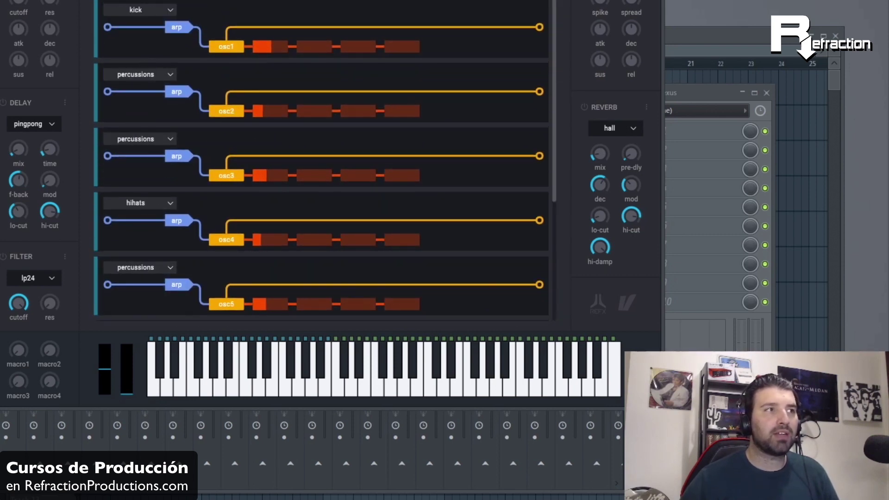
pyautogui.scroll(-1, 322, 159)
pyautogui.scroll(1, 322, 159)
pyautogui.scroll(-1, 321, 160)
pyautogui.scroll(1, 322, 159)
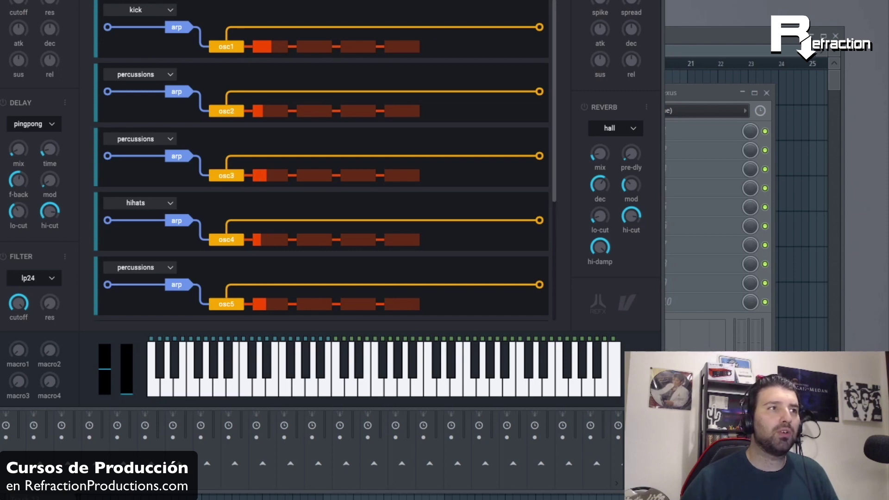
# Step: Play notes in the lower and the upper key zone of Beaufort, and return to the kick layer
pyautogui.scroll(-1, 322, 160)
pyautogui.click(290, 362)
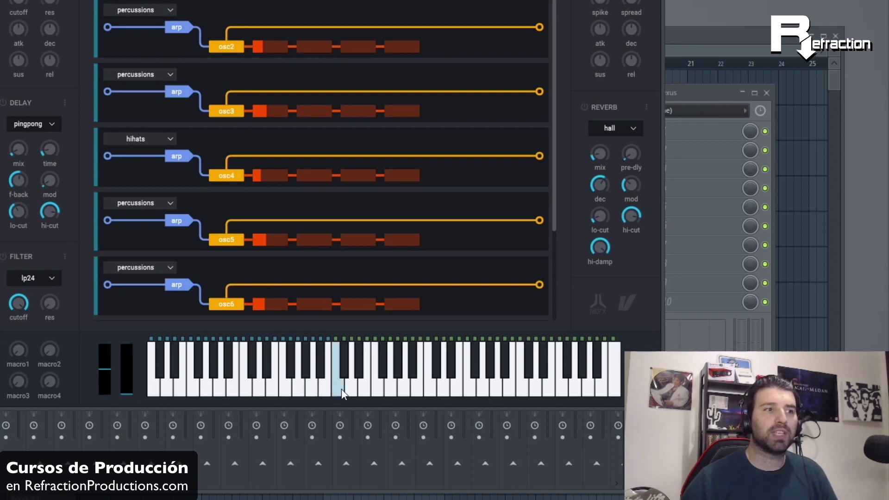
pyautogui.click(346, 361)
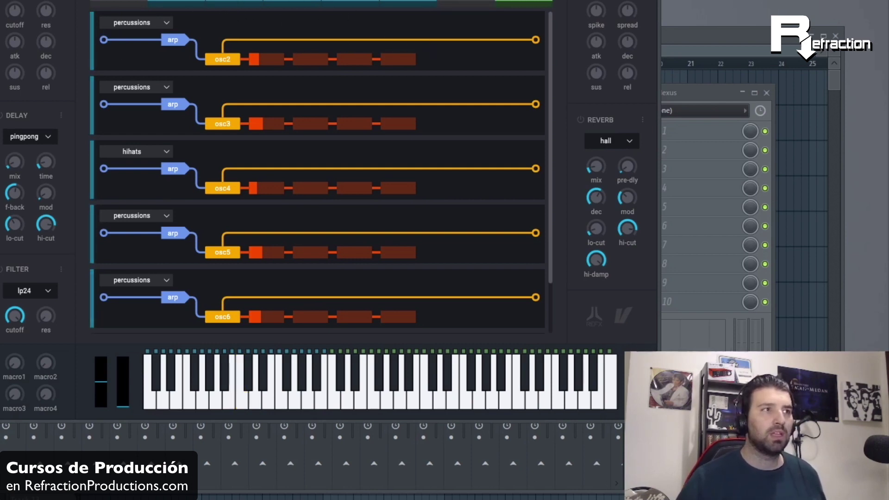
pyautogui.scroll(1, 440, 40)
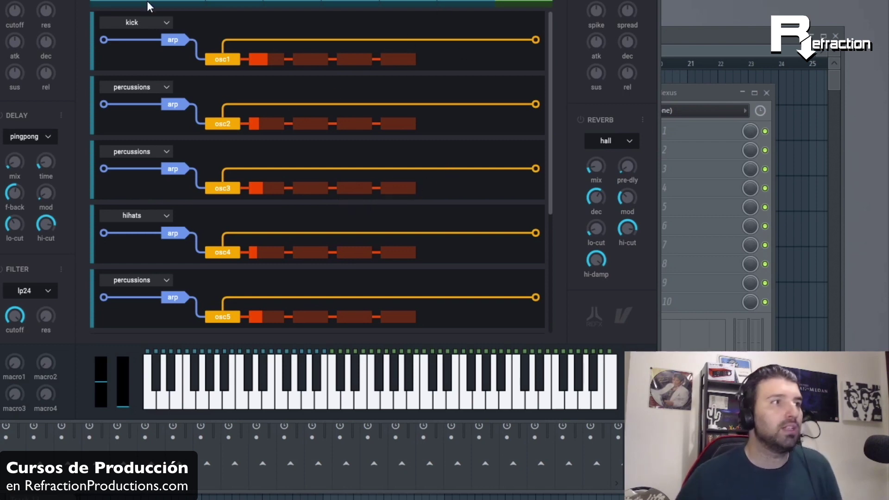
# Step: Look through the arpeggiator, modulation and effects pages of the Beaufort preset
pyautogui.click(192, 4)
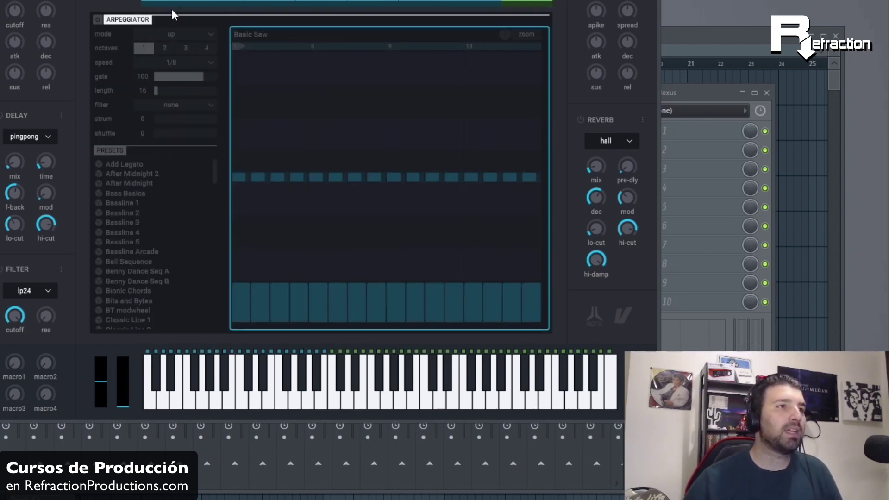
pyautogui.click(193, 3)
pyautogui.click(193, 2)
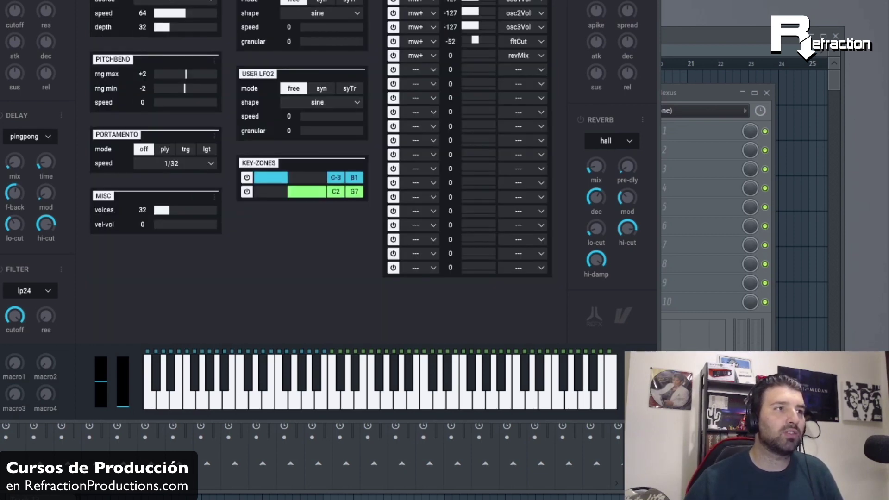
pyautogui.click(193, 3)
pyautogui.click(194, 3)
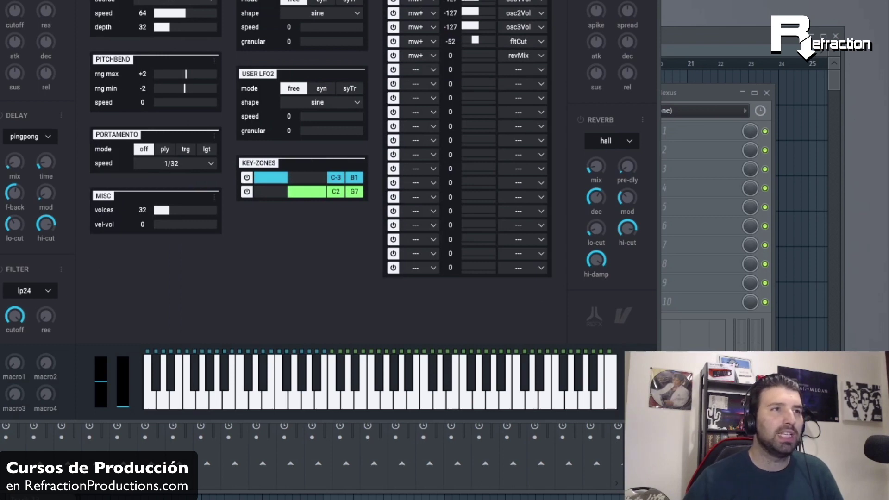
pyautogui.click(213, 4)
pyautogui.click(236, 6)
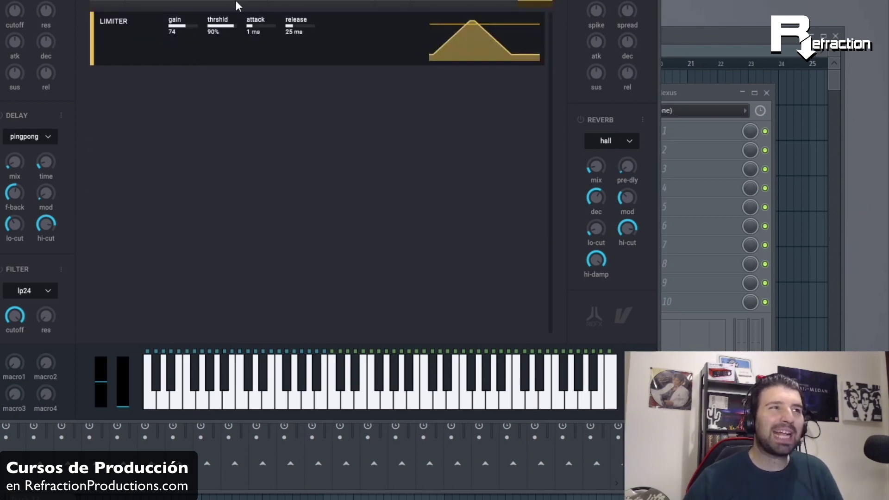
# Step: Switch the EQ1 effect on and off again in the preset's effects chain
pyautogui.click(214, 3)
pyautogui.click(214, 2)
pyautogui.click(214, 2)
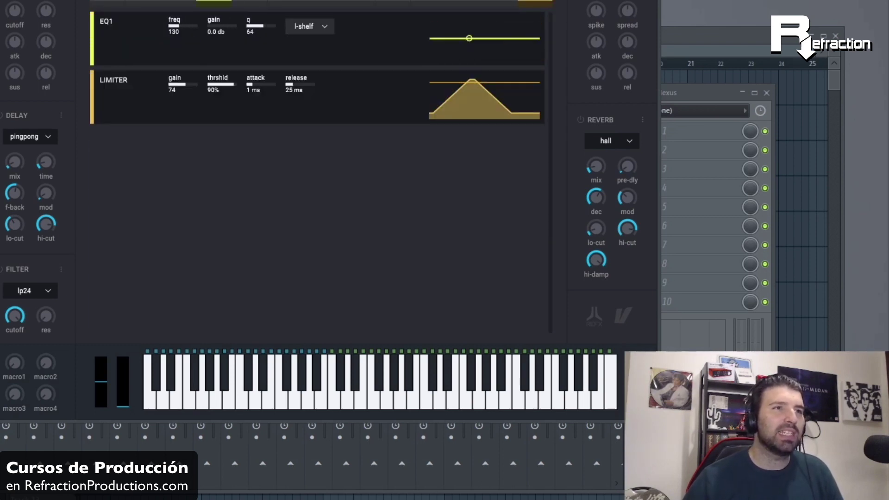
pyautogui.click(214, 2)
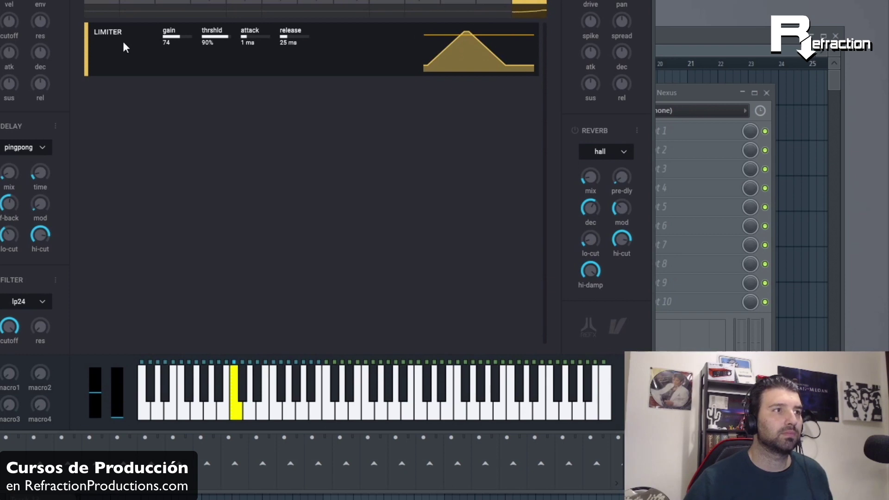
# Step: Switch the limiter off and on again, and set its threshold to 47%
pyautogui.click(531, 3)
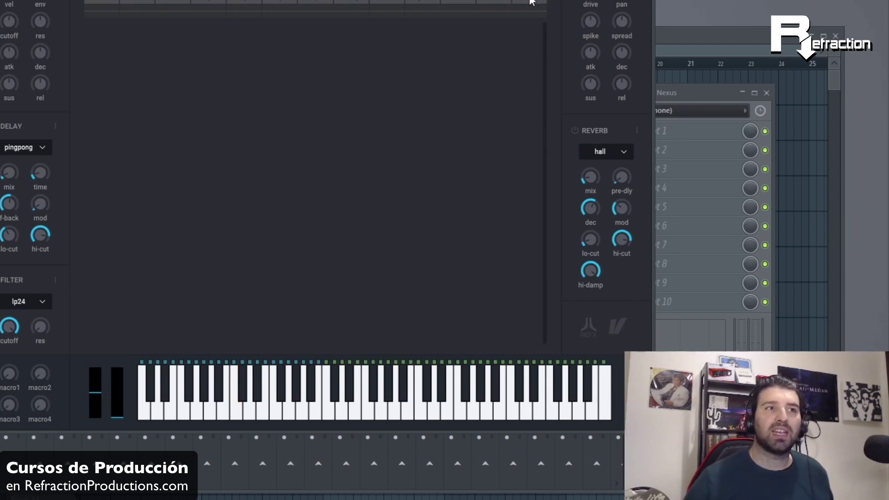
pyautogui.click(530, 3)
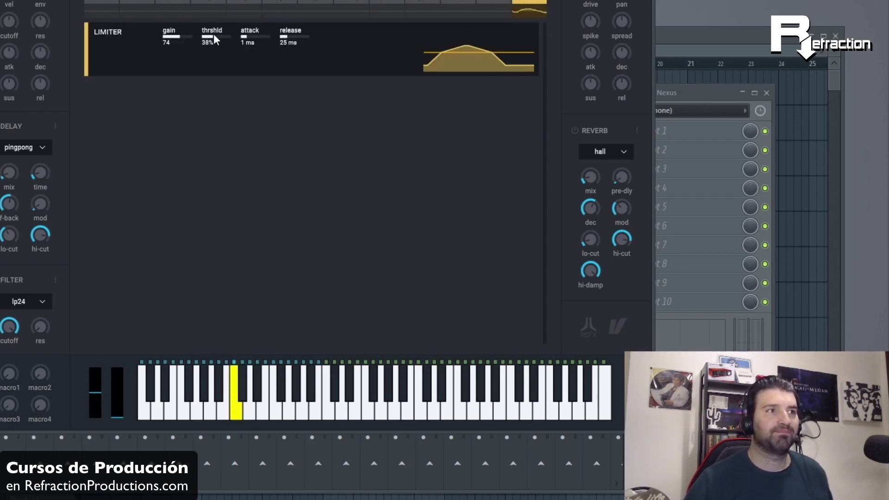
pyautogui.moveTo(213, 34)
pyautogui.mouseDown()
pyautogui.moveTo(191, 40)
pyautogui.moveTo(227, 40)
pyautogui.mouseUp()
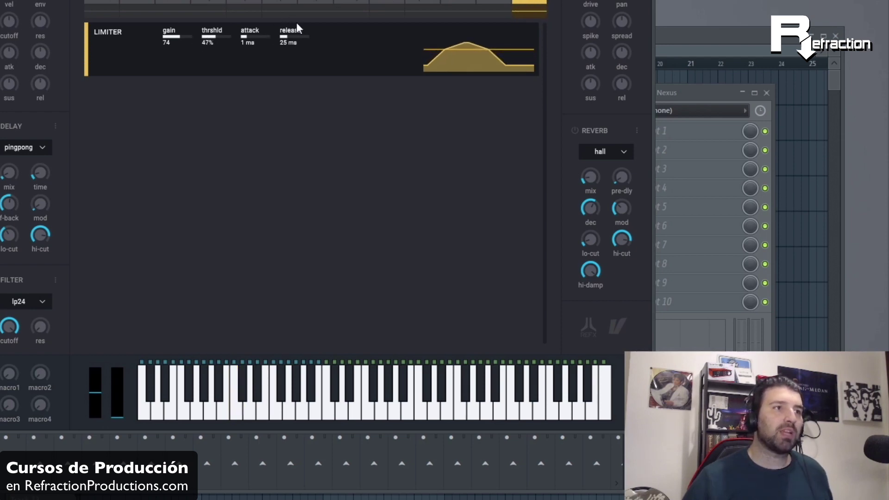
# Step: Switch on EQ4 and set it to h-pass with frequency 20, gain -24.0 dB and Q 122
pyautogui.click(317, 3)
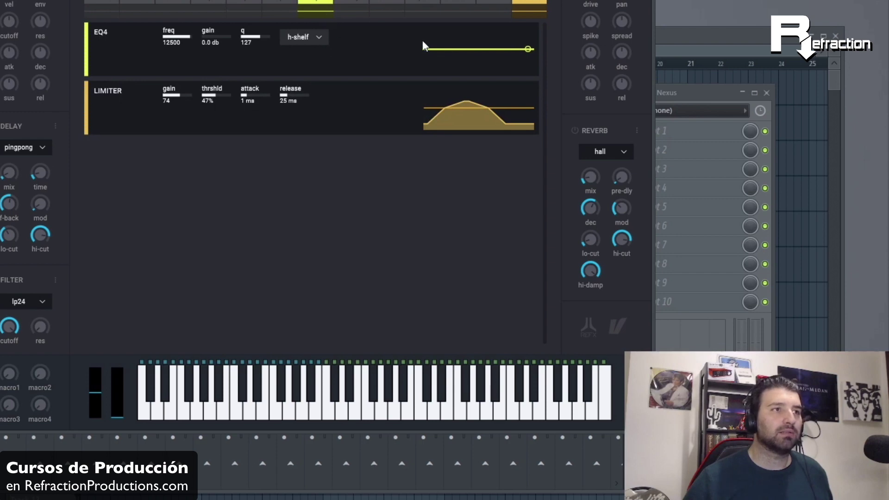
pyautogui.moveTo(528, 49); pyautogui.dragTo(366, 74)
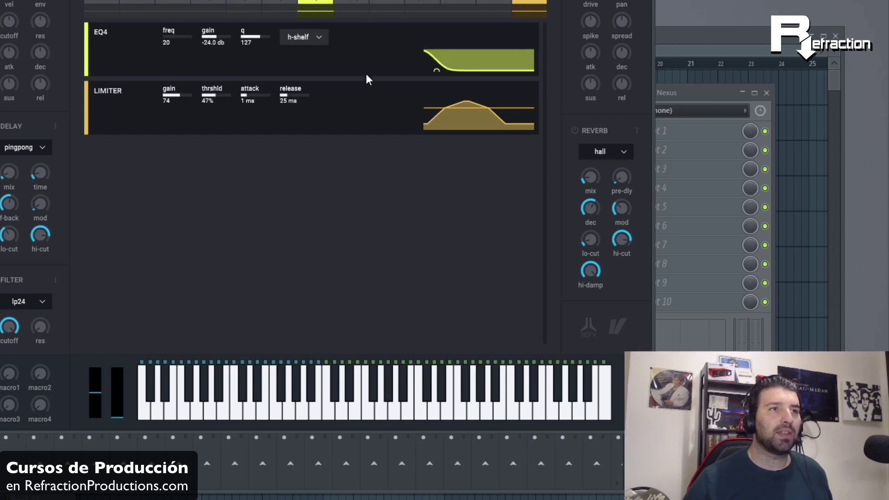
pyautogui.click(303, 37)
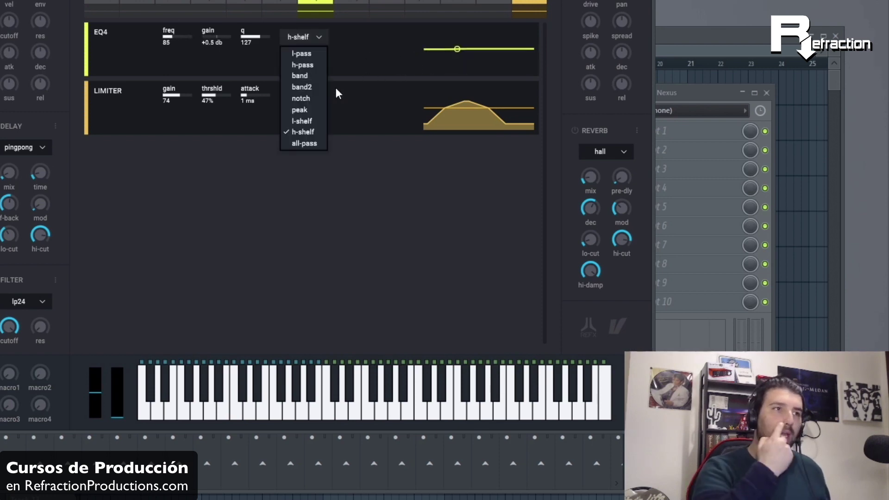
pyautogui.click(319, 65)
pyautogui.moveTo(456, 50)
pyautogui.mouseDown()
pyautogui.moveTo(477, 66)
pyautogui.moveTo(489, 63)
pyautogui.moveTo(424, 63)
pyautogui.moveTo(463, 65)
pyautogui.mouseUp()
pyautogui.moveTo(256, 36)
pyautogui.mouseDown()
pyautogui.moveTo(279, 38)
pyautogui.moveTo(249, 38)
pyautogui.mouseUp()
pyautogui.click(346, 63)
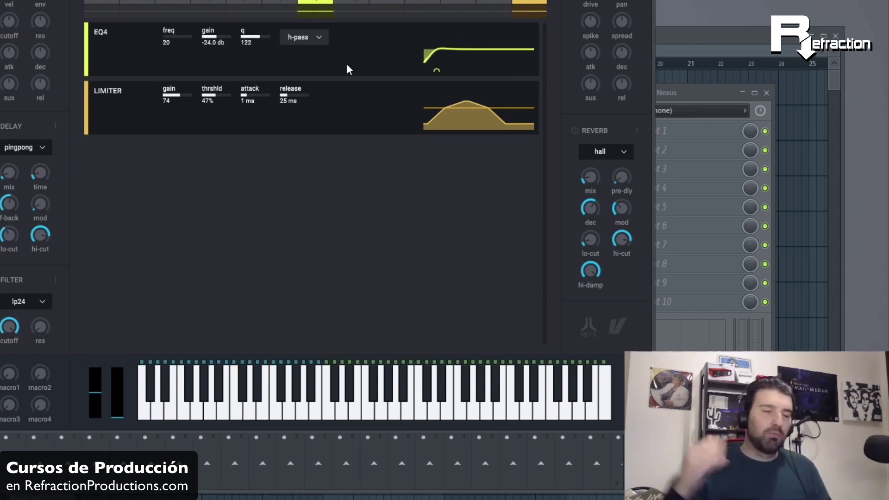